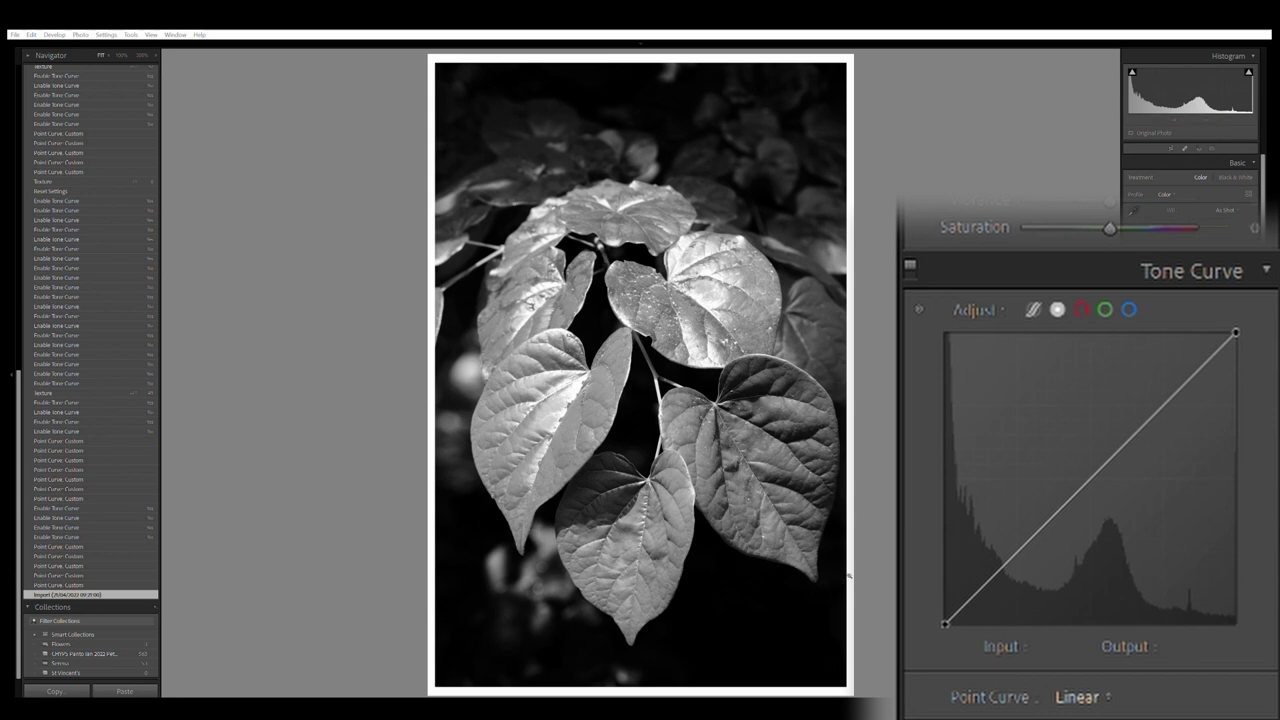
Add tone curve anchor points on the diagonal at the shadows (40) and highlights (216)
left_click(990, 578)
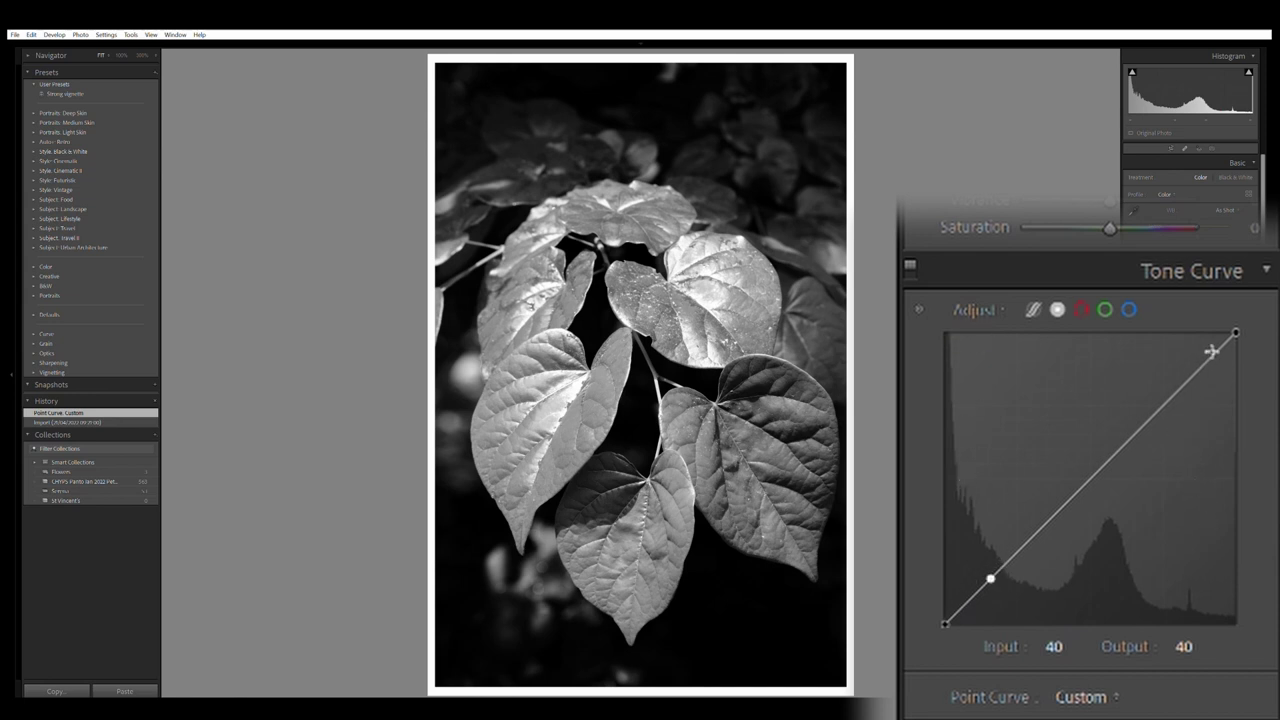
mouse_move(990, 578)
left_click(1191, 377)
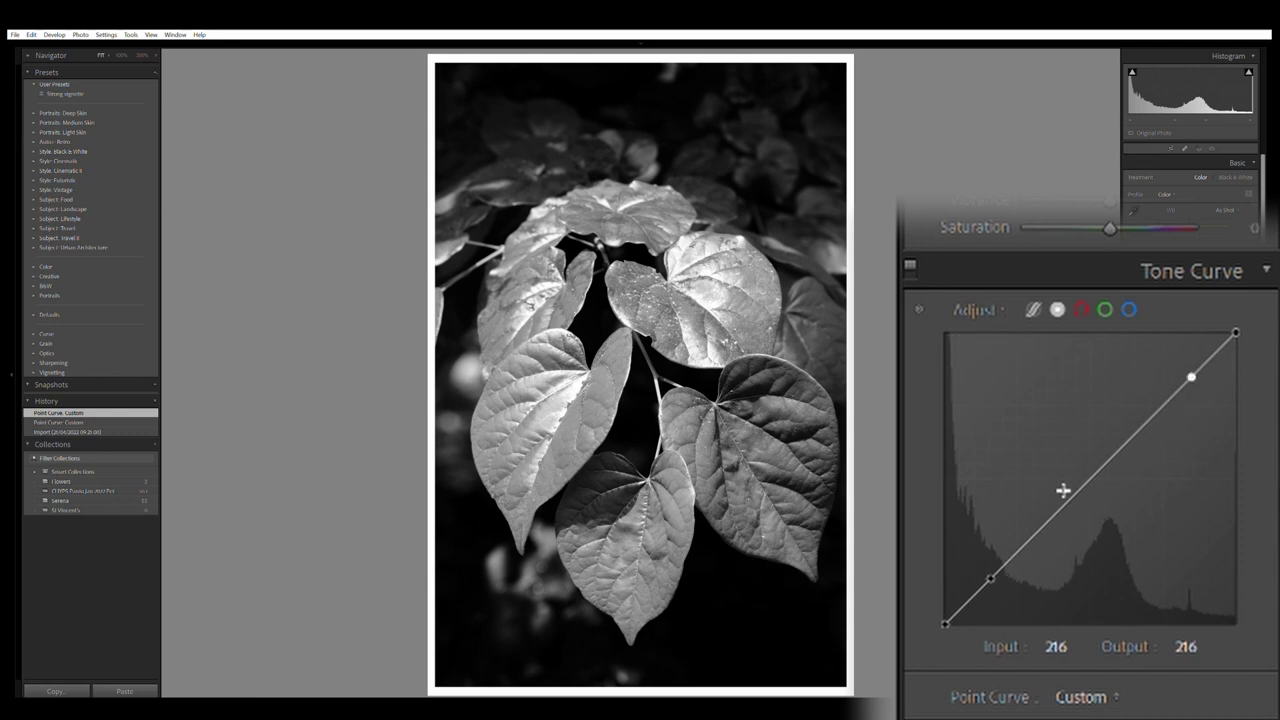
Shape an S curve: lower the shadow point, raise the upper point to 165/177, then disable it
mouse_move(1056, 491)
left_mouse_down()
mouse_move(1064, 518)
mouse_move(1049, 496)
mouse_move(1054, 505)
left_mouse_up()
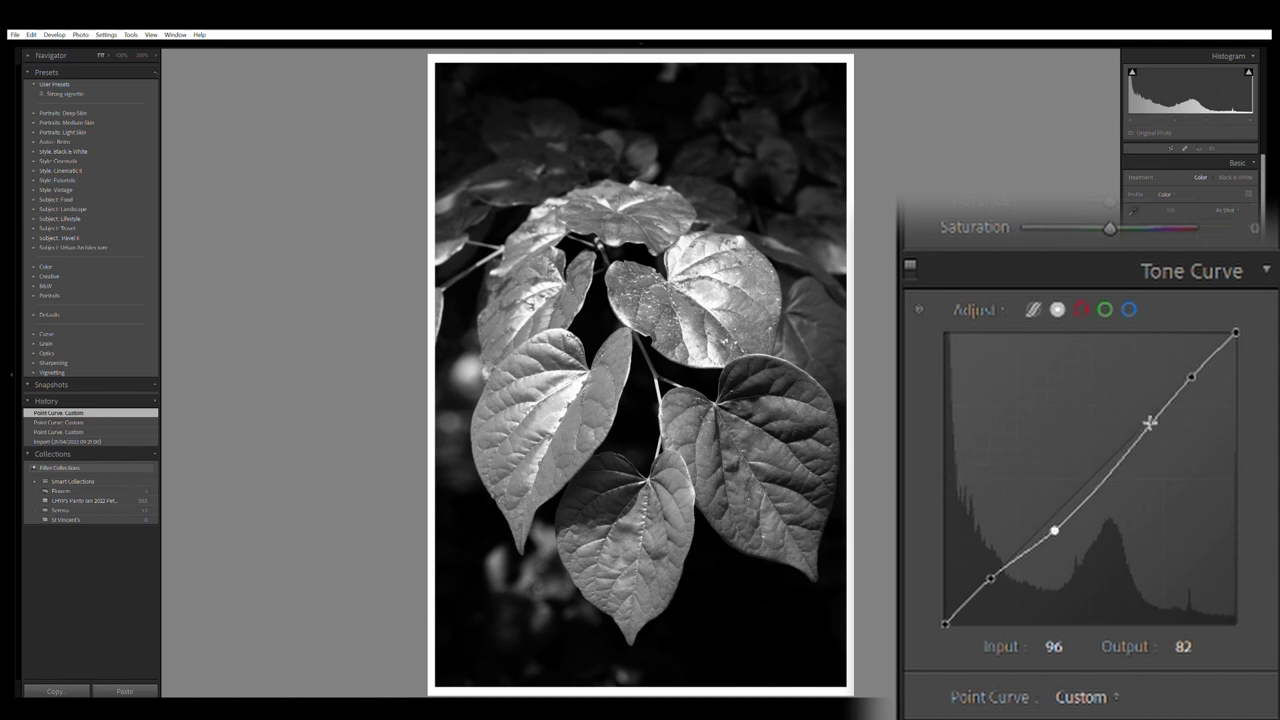
left_click_drag(1142, 424, 1137, 404)
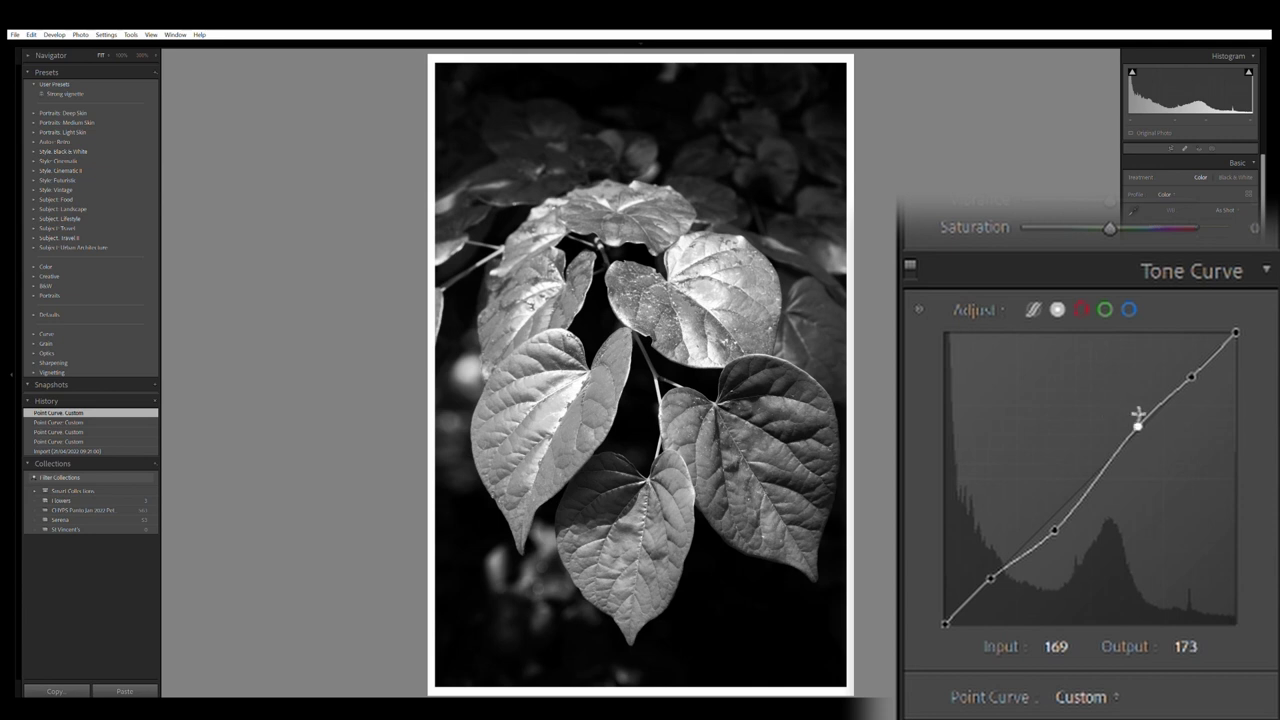
left_click_drag(1140, 420, 1136, 417)
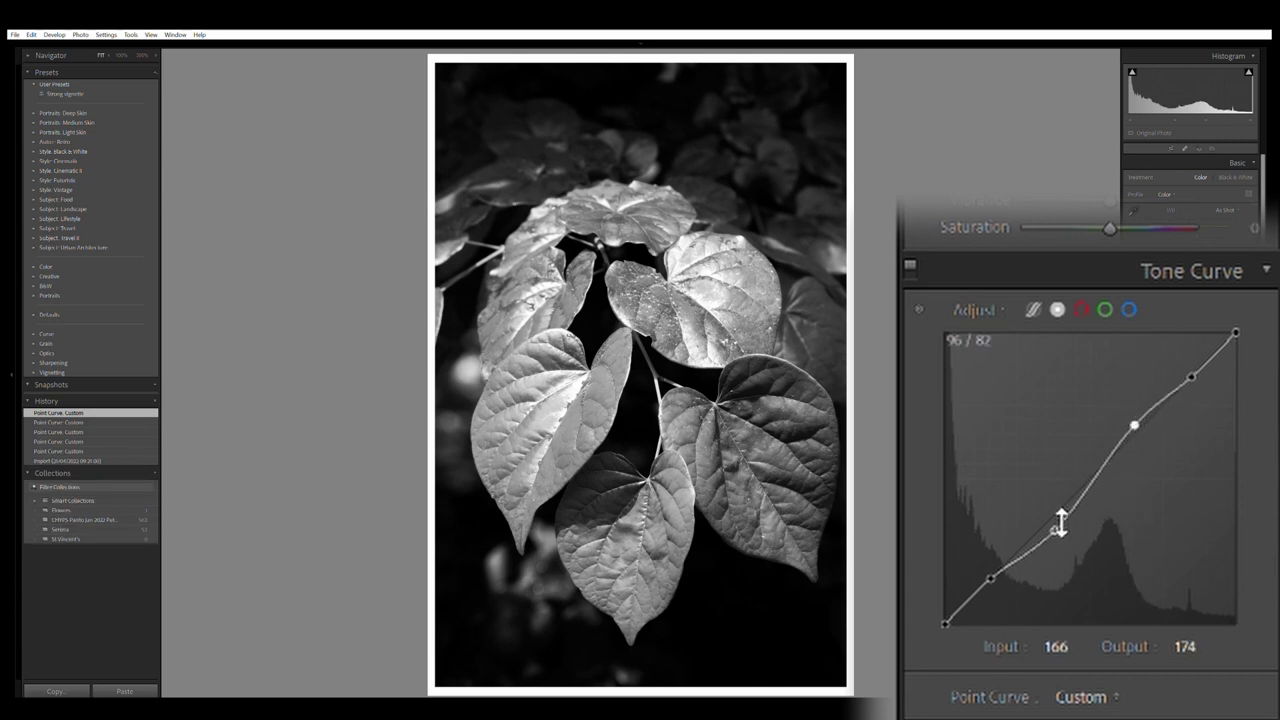
left_click_drag(1061, 525, 1061, 531)
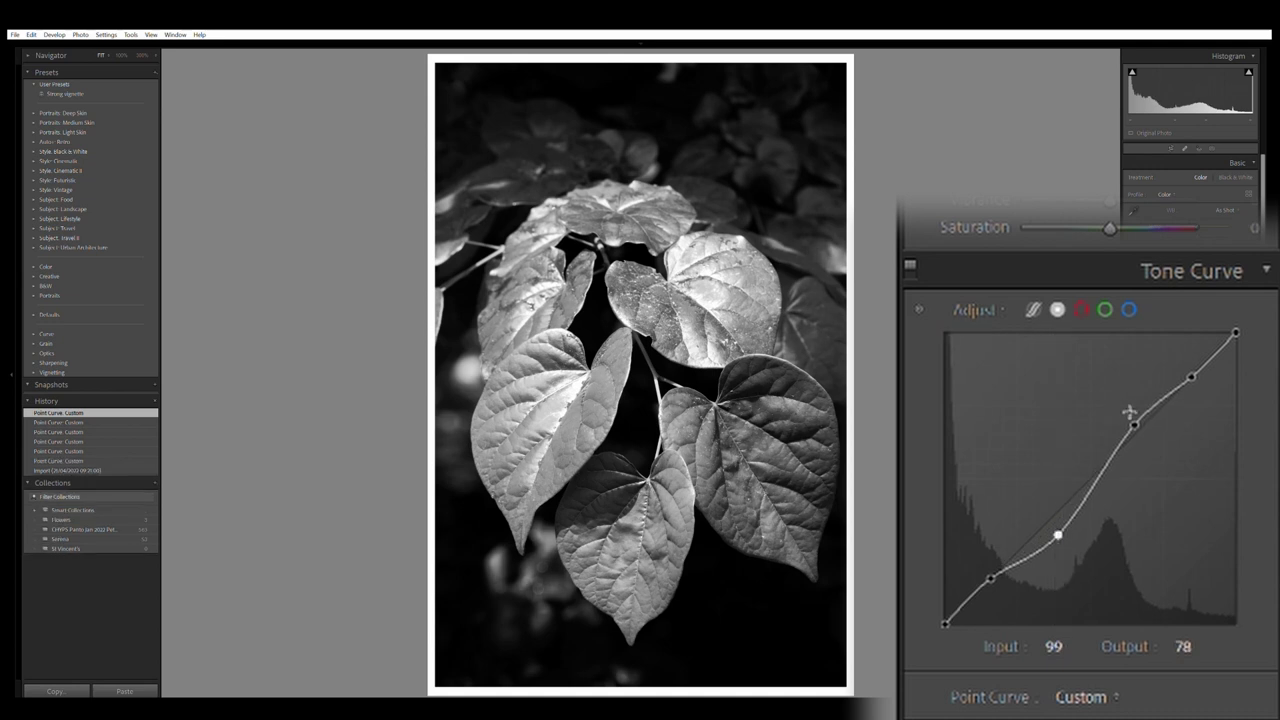
left_click_drag(1134, 420, 1133, 416)
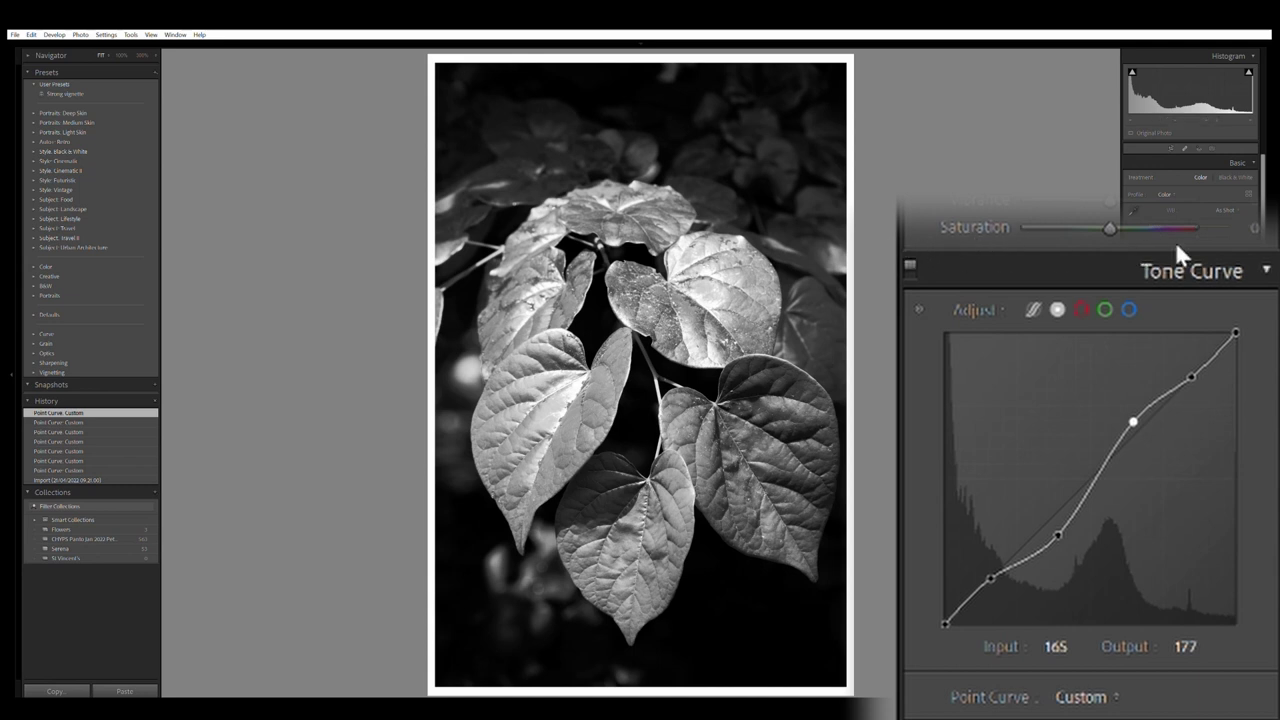
left_click(909, 250)
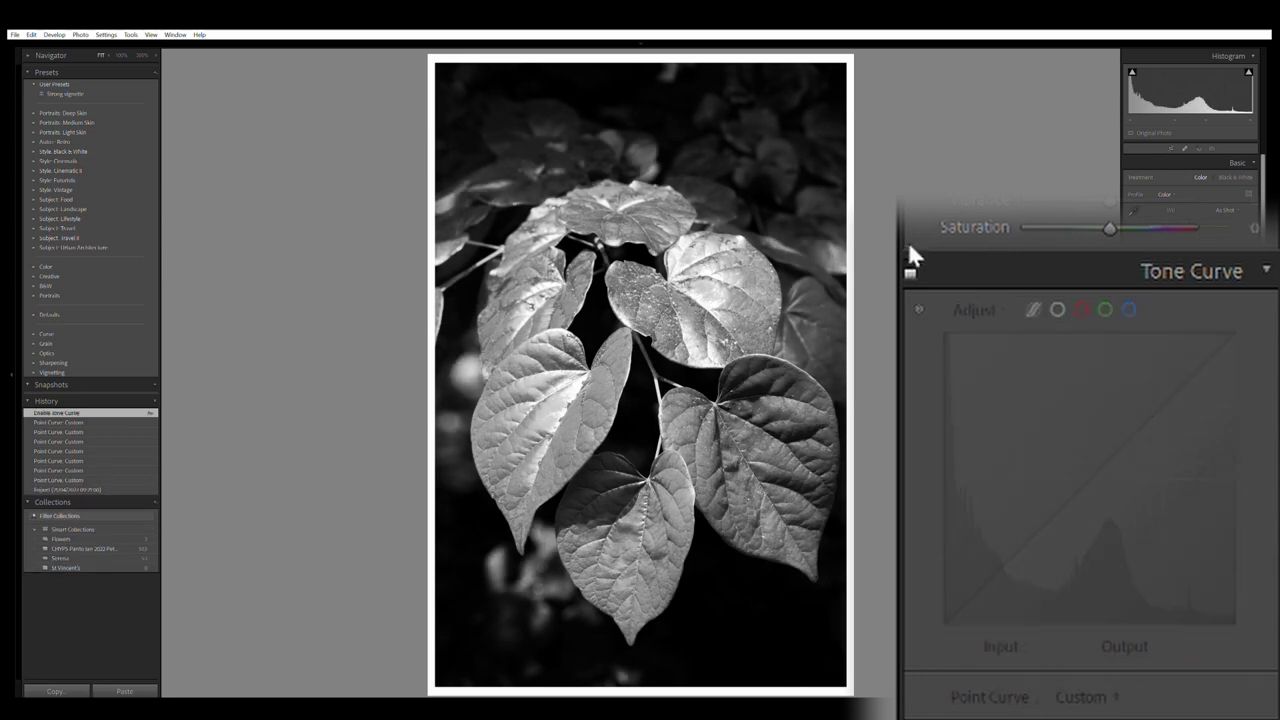
Compare the S curve on and off, leave it enabled, and zoom to 100% with Z
left_click(909, 250)
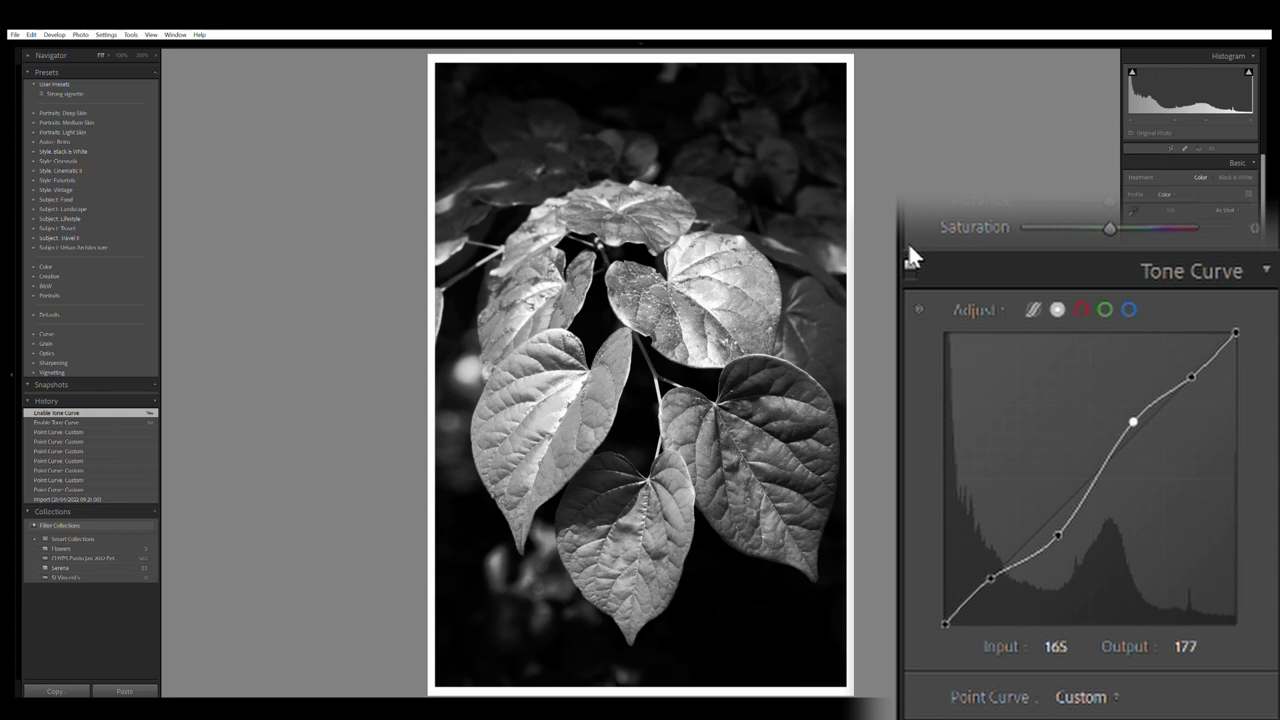
left_click(909, 248)
left_click(909, 248)
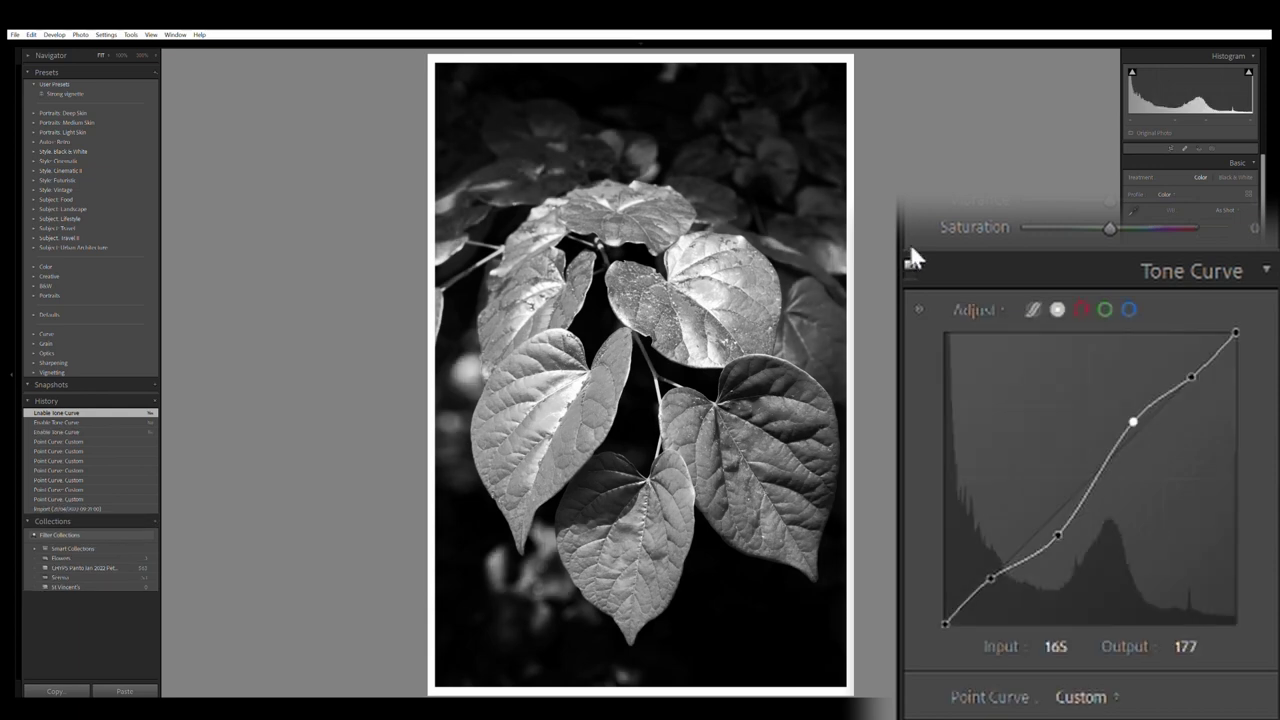
left_click(909, 250)
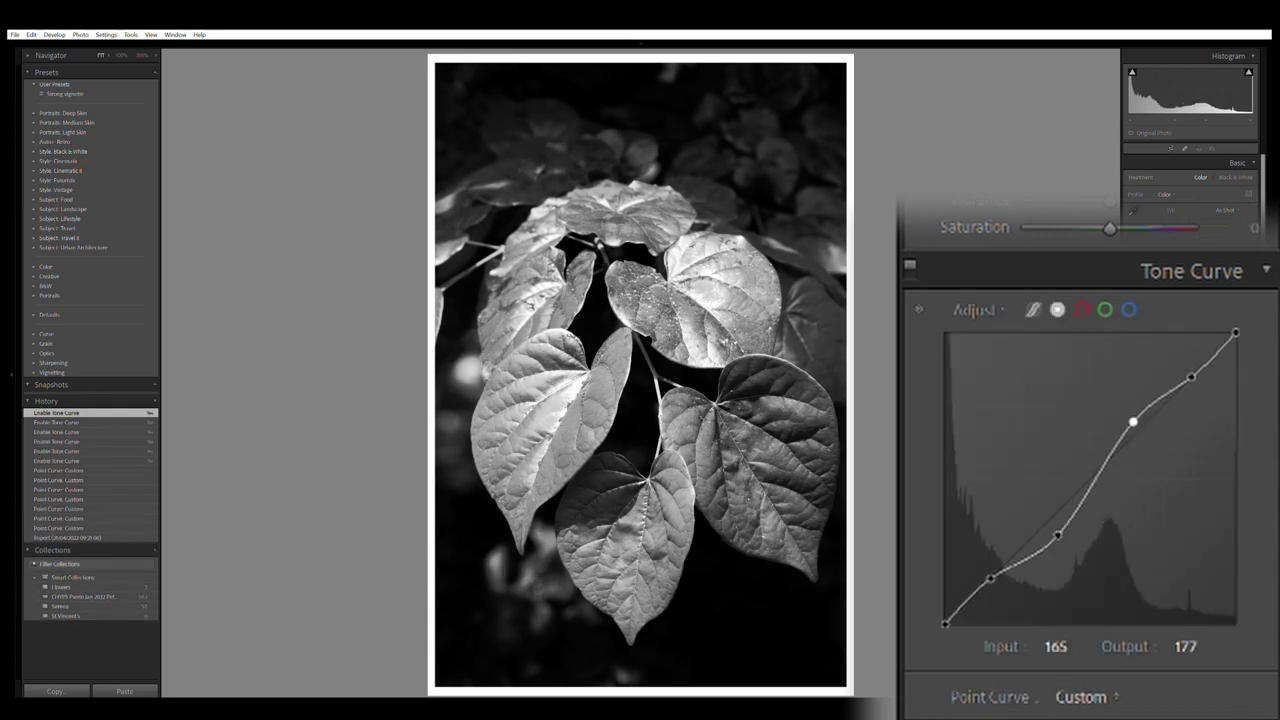
key("z")
key("z")
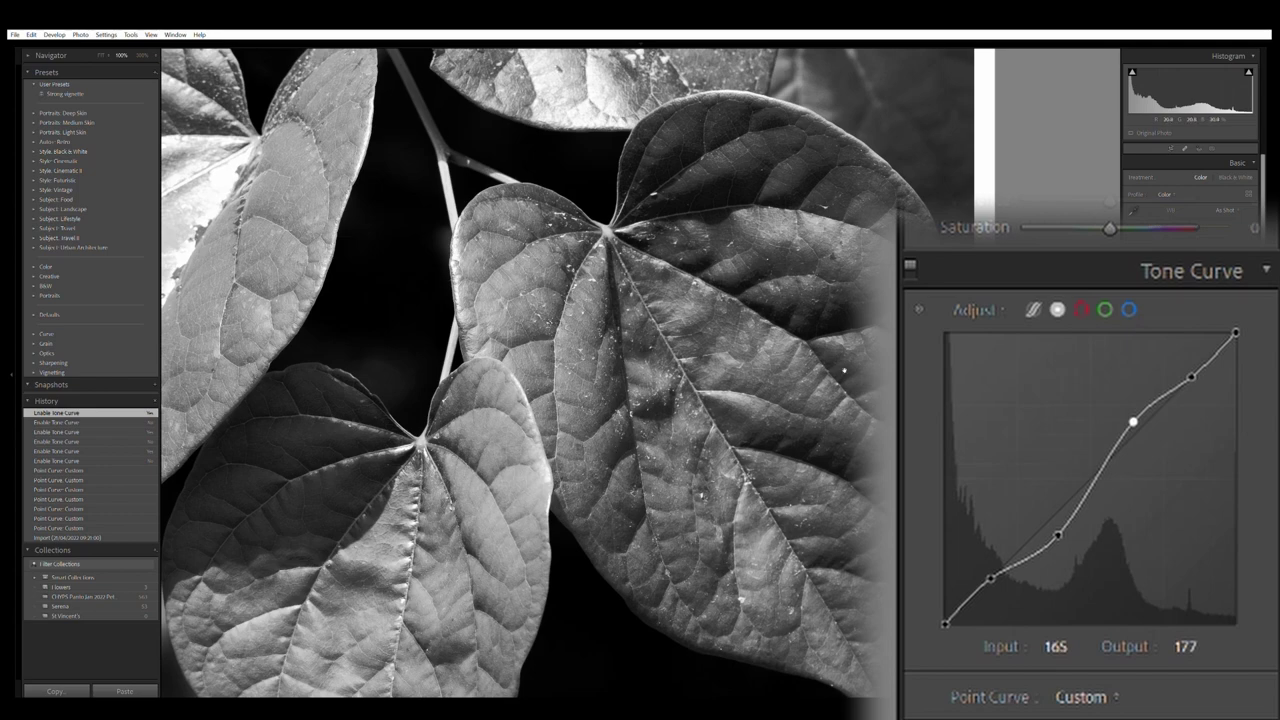
Pan across the leaves in the 100% close-up, then return to the fitted whole-photo view
left_click_drag(438, 302, 714, 410)
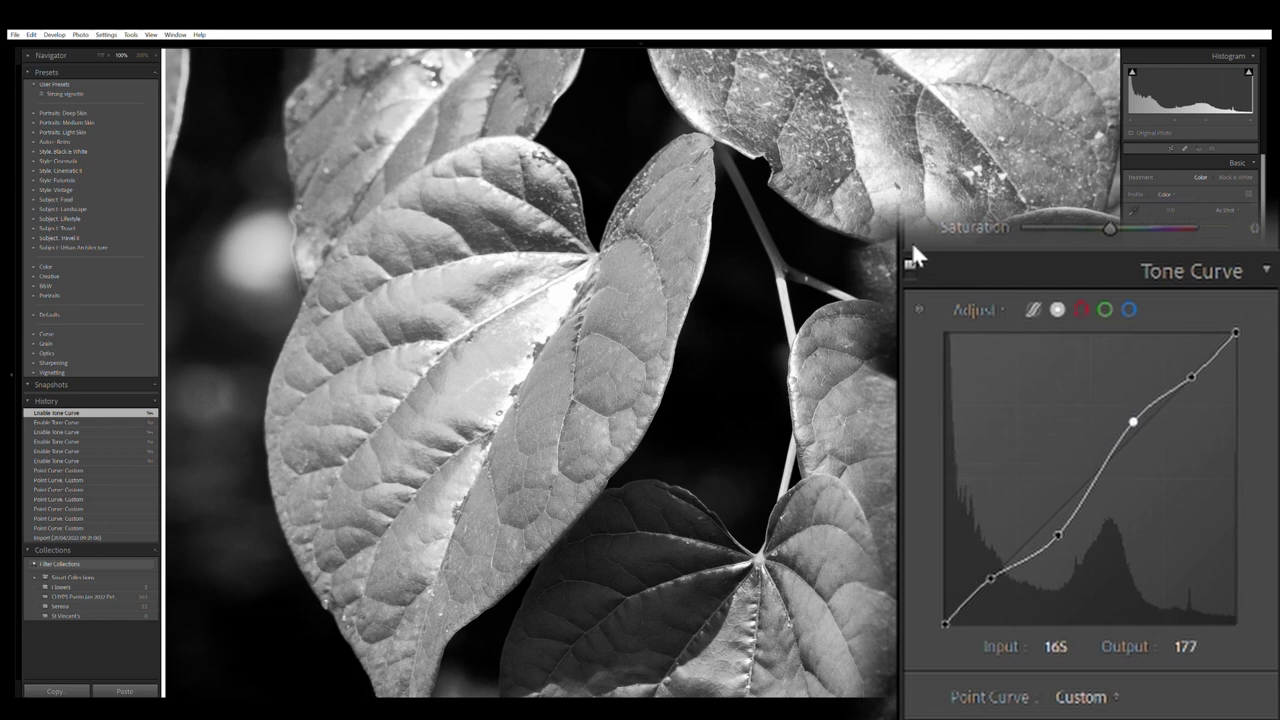
left_click(969, 411)
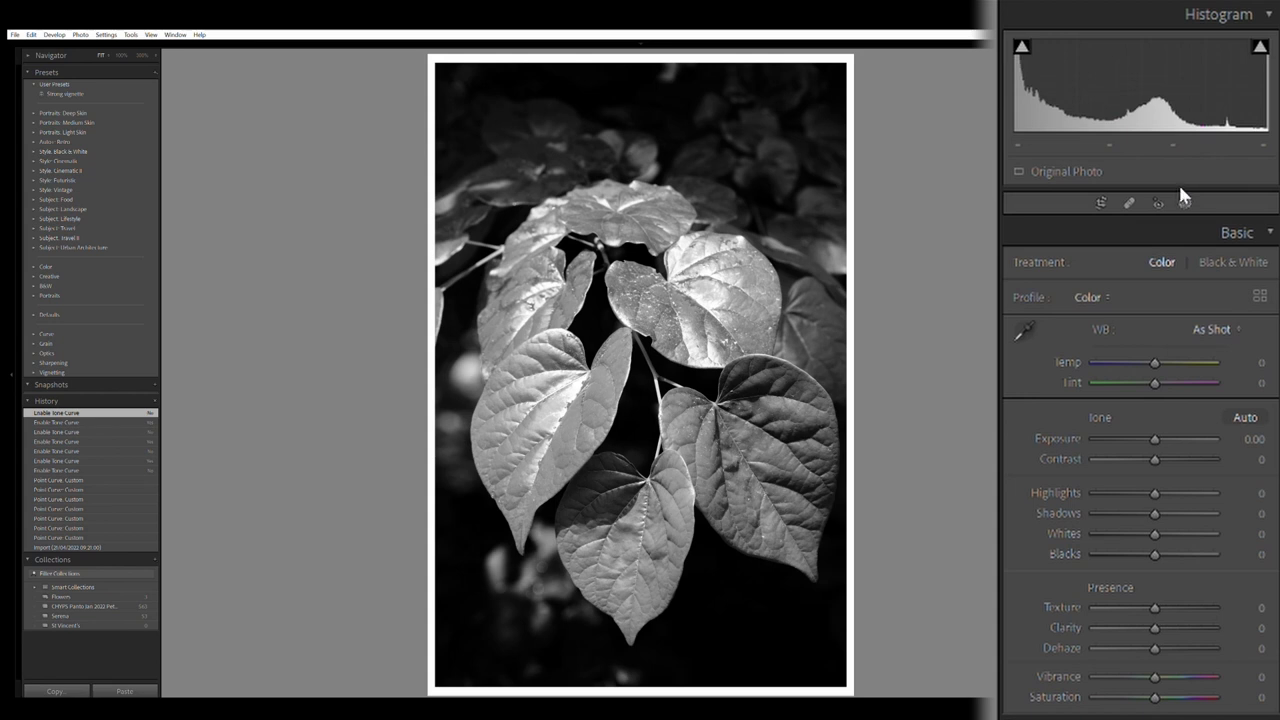
Paint a new brush mask over the central leaves, try an exposure change, then reset exposure
left_click(1180, 193)
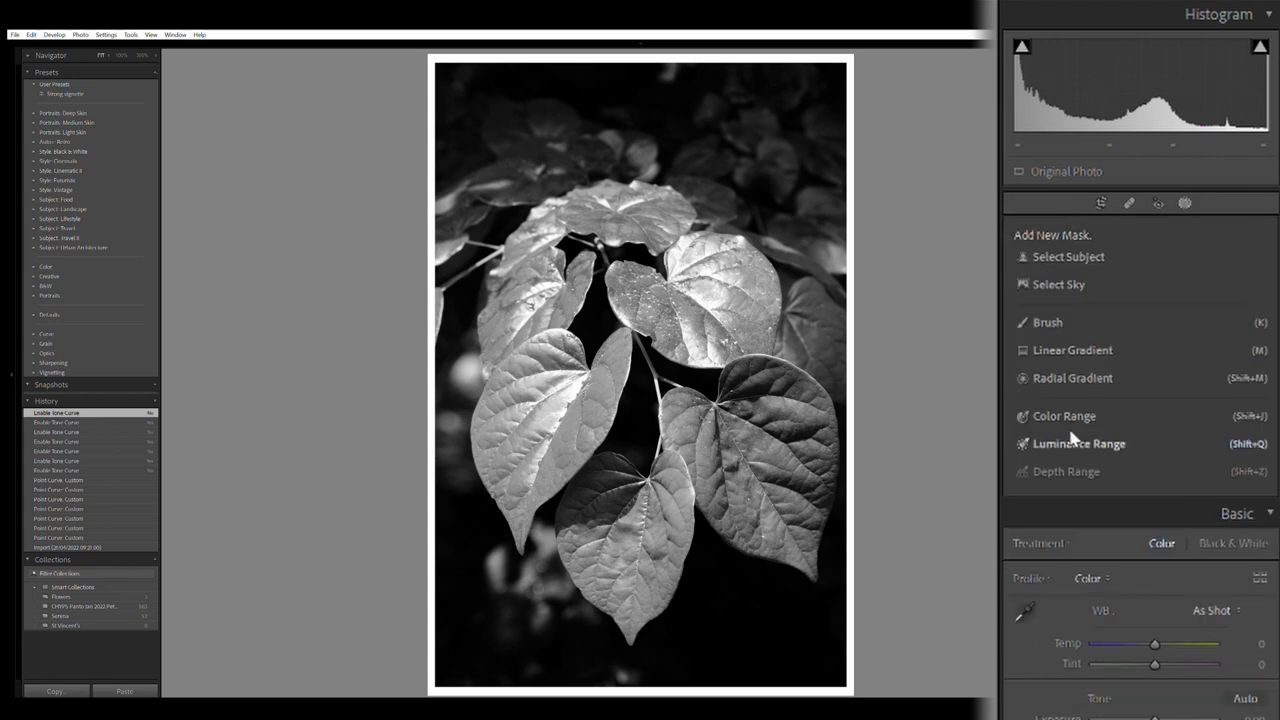
left_click(1043, 318)
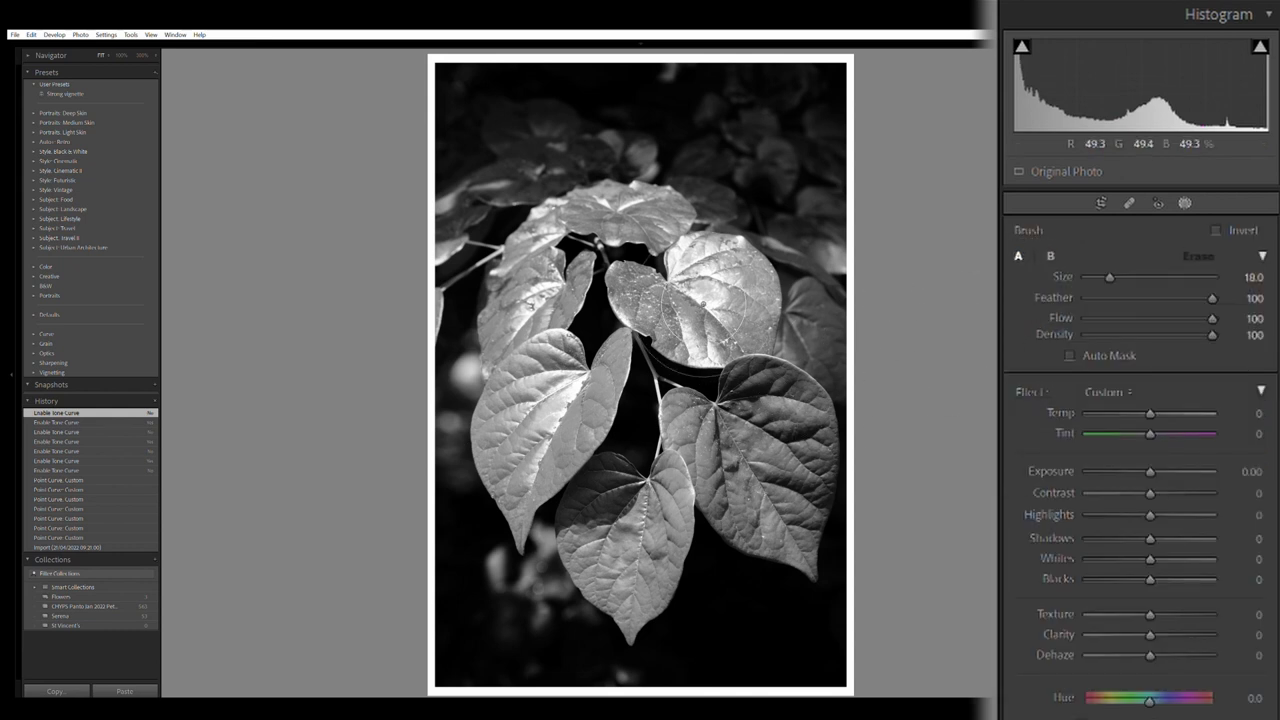
mouse_move(655, 185)
left_mouse_down()
mouse_move(612, 505)
mouse_move(600, 470)
left_mouse_up()
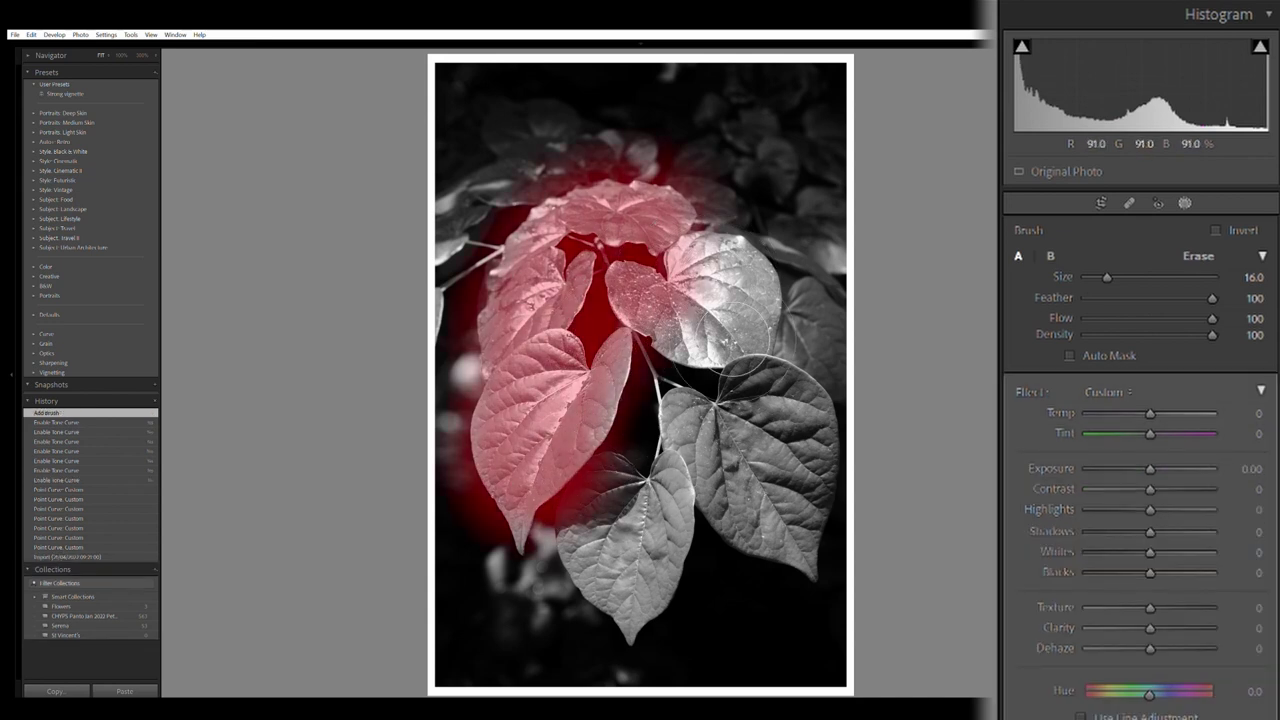
mouse_move(738, 330)
left_mouse_down()
mouse_move(832, 463)
mouse_move(798, 555)
mouse_move(749, 571)
mouse_move(700, 623)
mouse_move(609, 500)
mouse_move(595, 570)
mouse_move(650, 435)
mouse_move(754, 445)
mouse_move(800, 330)
mouse_move(805, 380)
mouse_move(780, 300)
mouse_move(645, 292)
left_mouse_up()
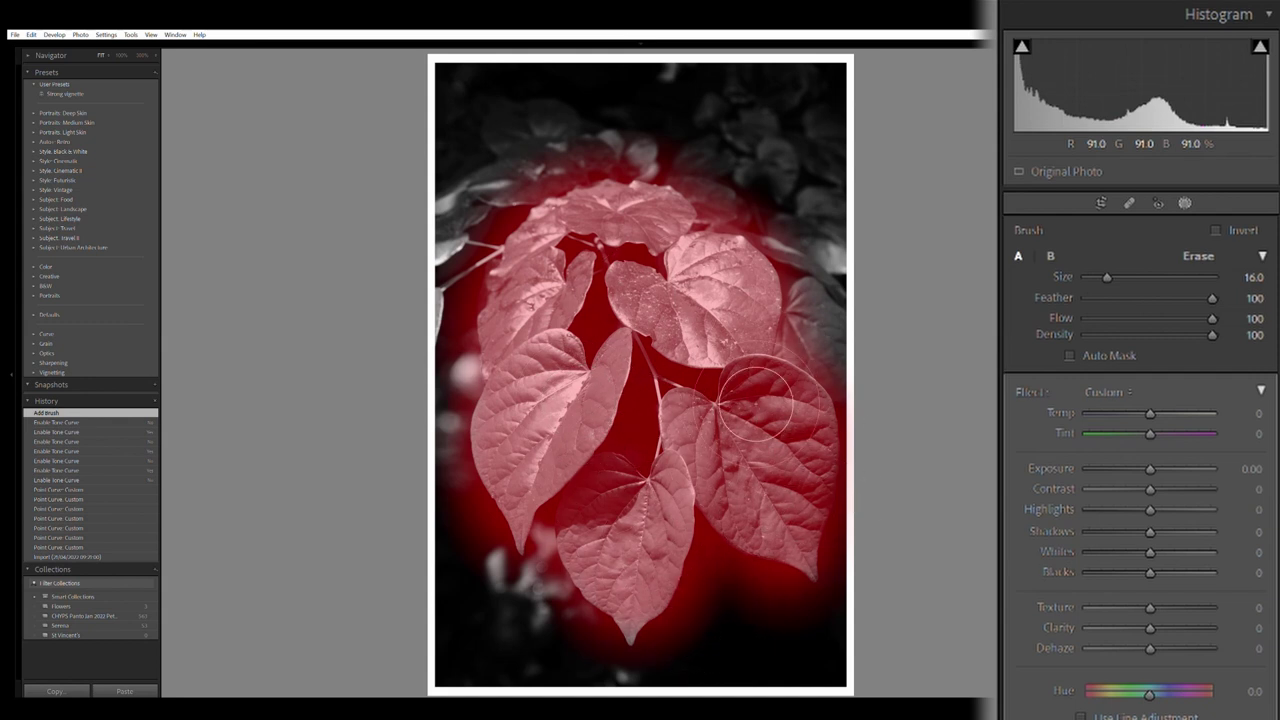
mouse_move(757, 403)
left_mouse_down()
mouse_move(790, 450)
mouse_move(690, 440)
left_mouse_up()
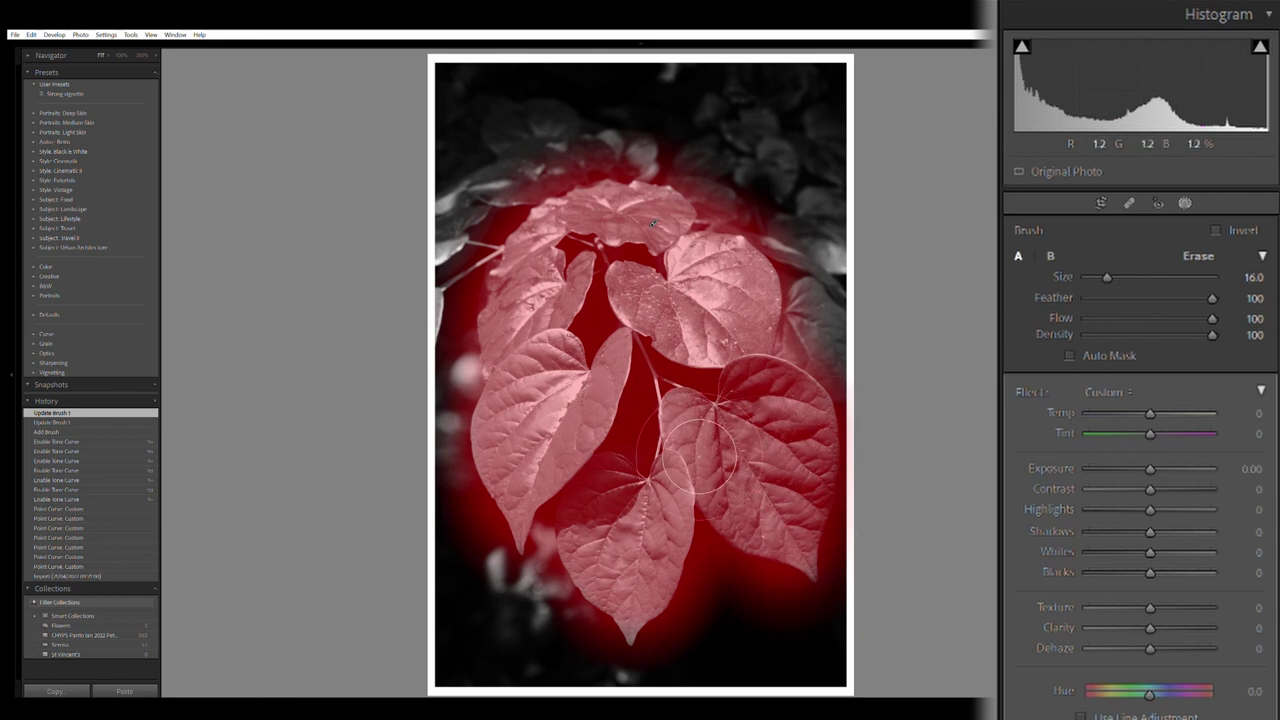
mouse_move(725, 505)
left_mouse_down()
mouse_move(851, 529)
mouse_move(711, 623)
mouse_move(697, 657)
mouse_move(640, 655)
left_mouse_up()
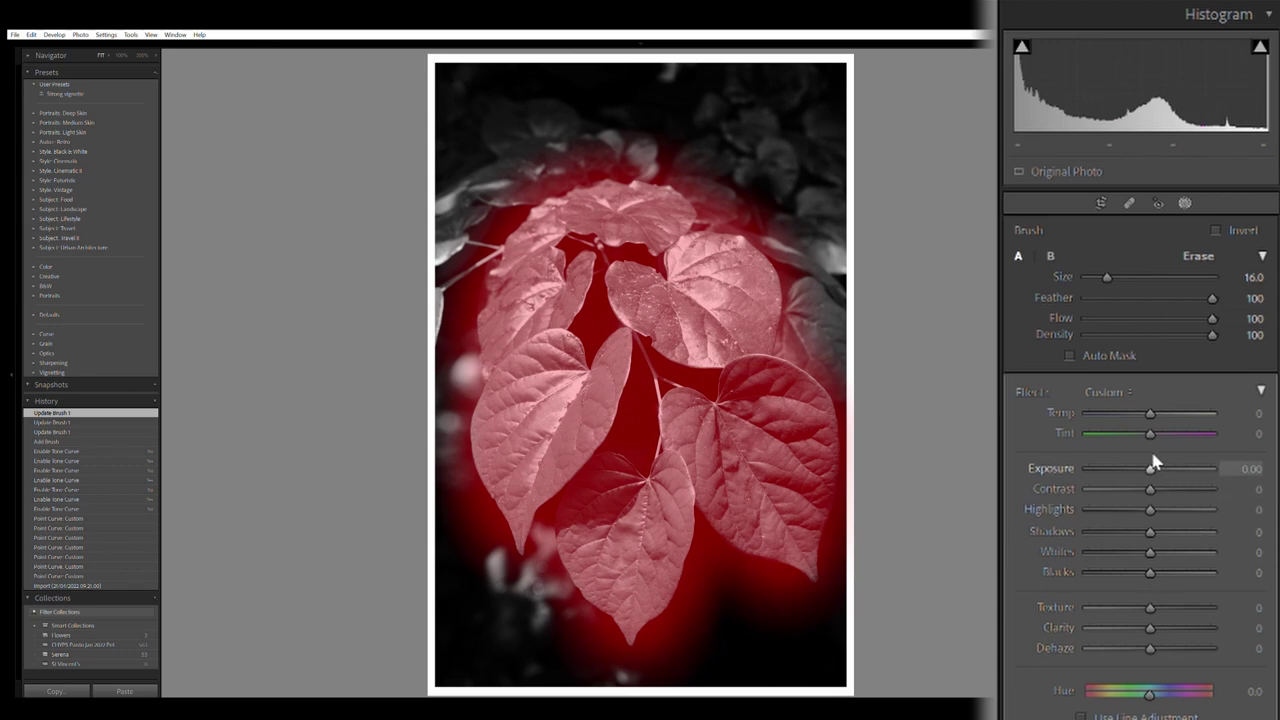
mouse_move(1151, 450)
left_mouse_down()
mouse_move(1127, 456)
mouse_move(1170, 465)
mouse_move(1131, 465)
mouse_move(1158, 466)
left_mouse_up()
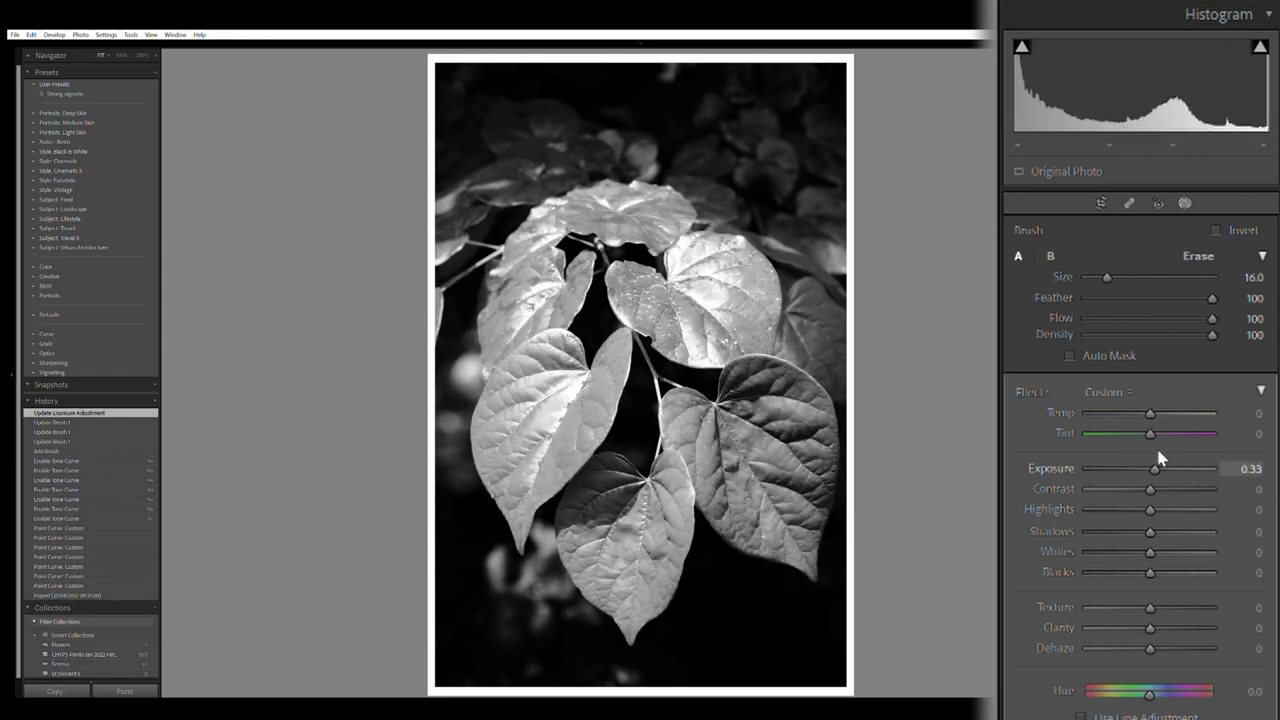
double_click(1155, 467)
Check the mask overlay with O, then set the mask's contrast to 58 and highlights to -28
key("o")
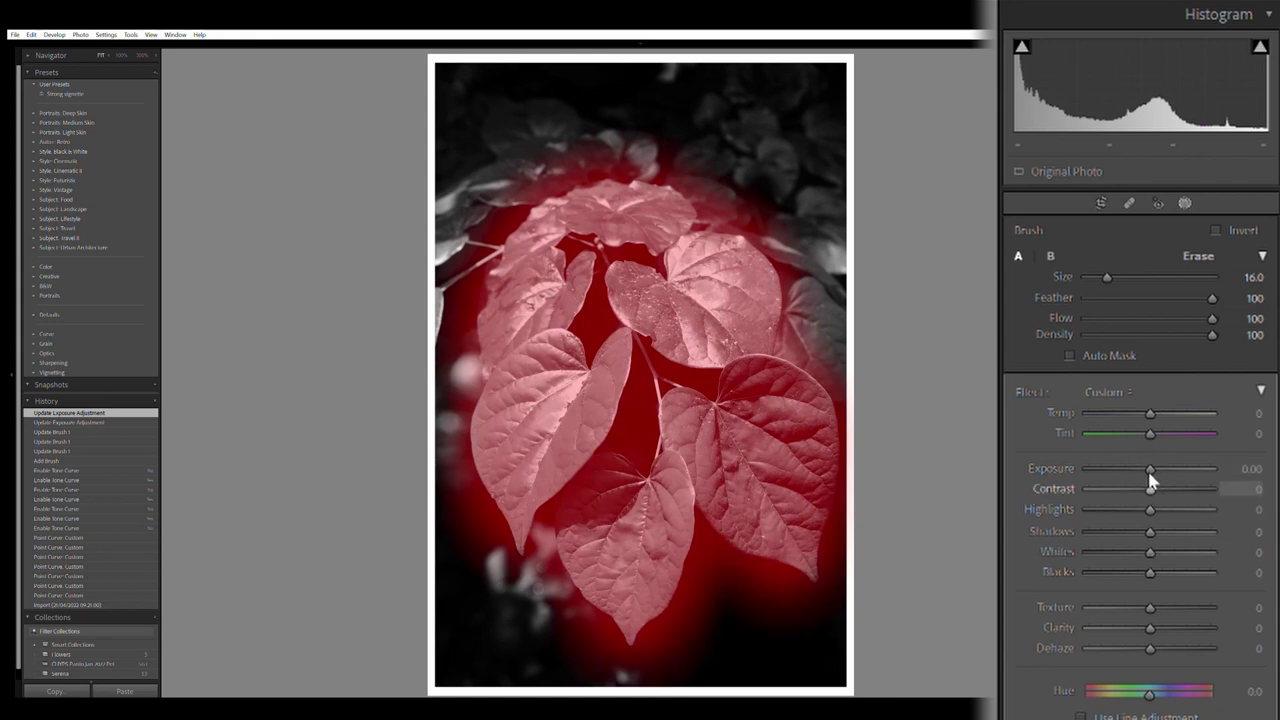
key("o")
left_click_drag(1157, 481, 1192, 488)
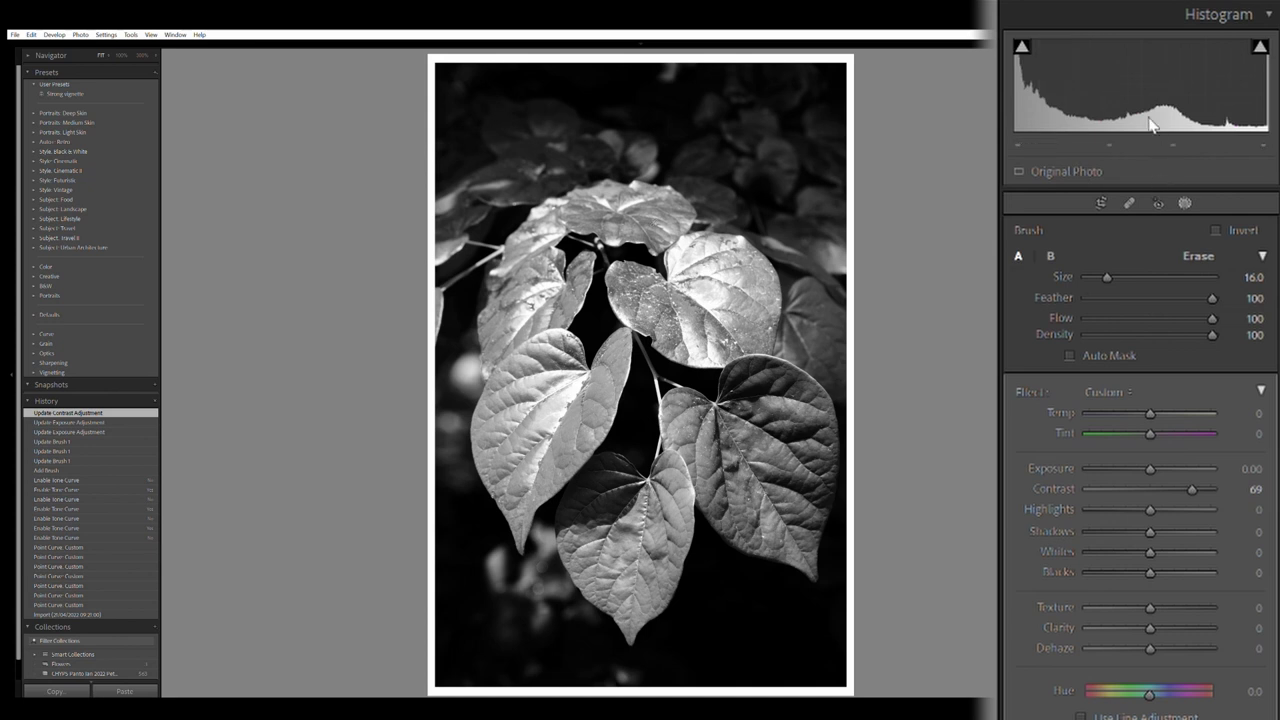
left_click_drag(1172, 473, 1185, 473)
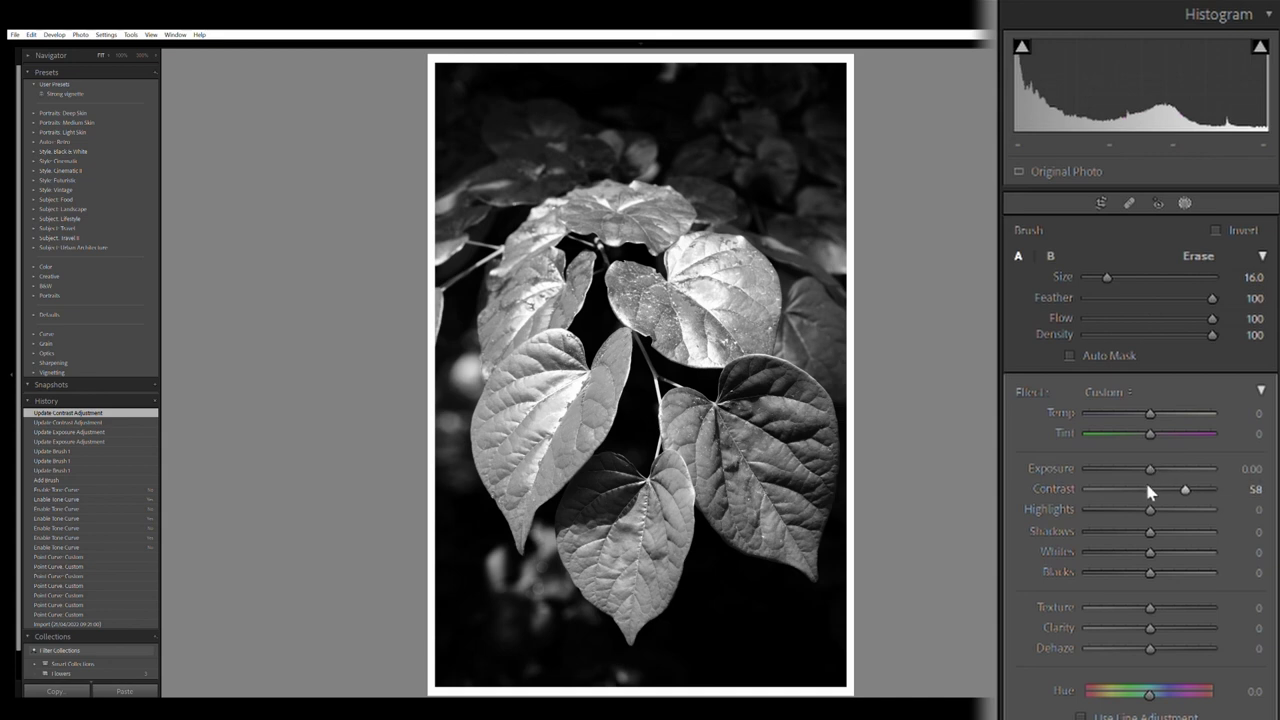
left_click_drag(1149, 497, 1128, 487)
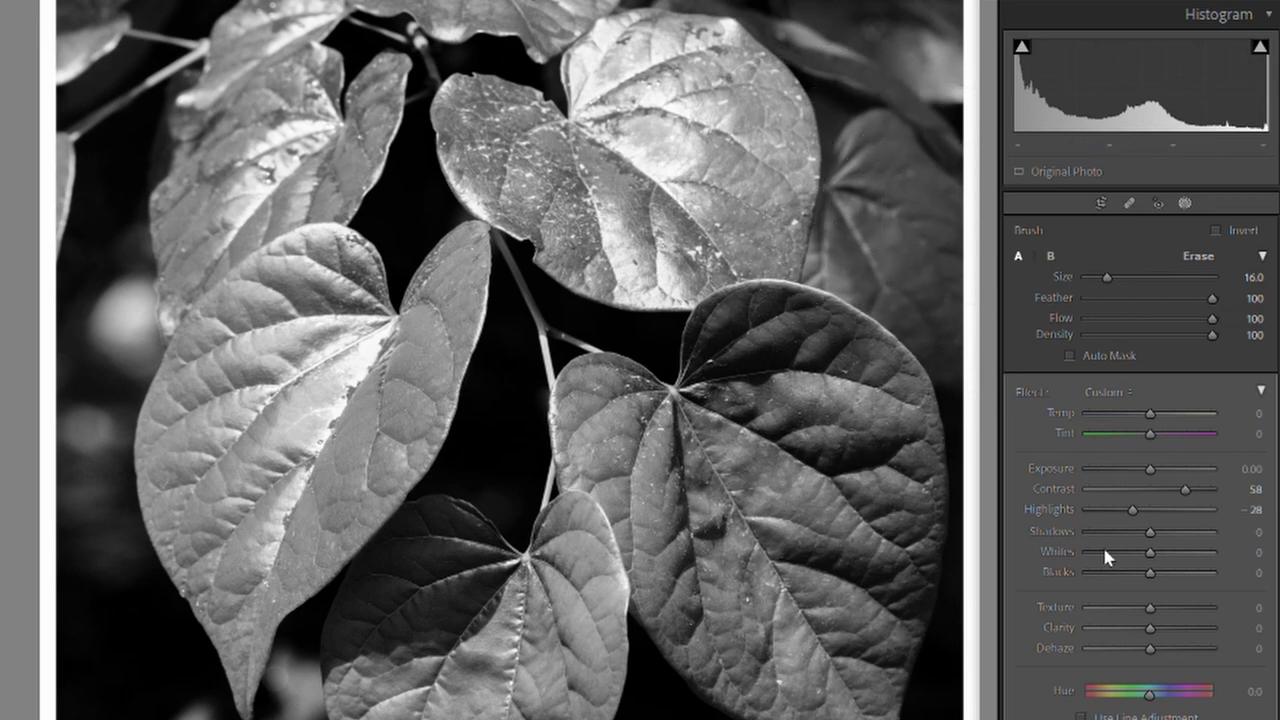
Ease the mask highlights to -10 and raise texture to 60, inspecting the leaf veins zoomed in
left_click_drag(1132, 507, 1143, 503)
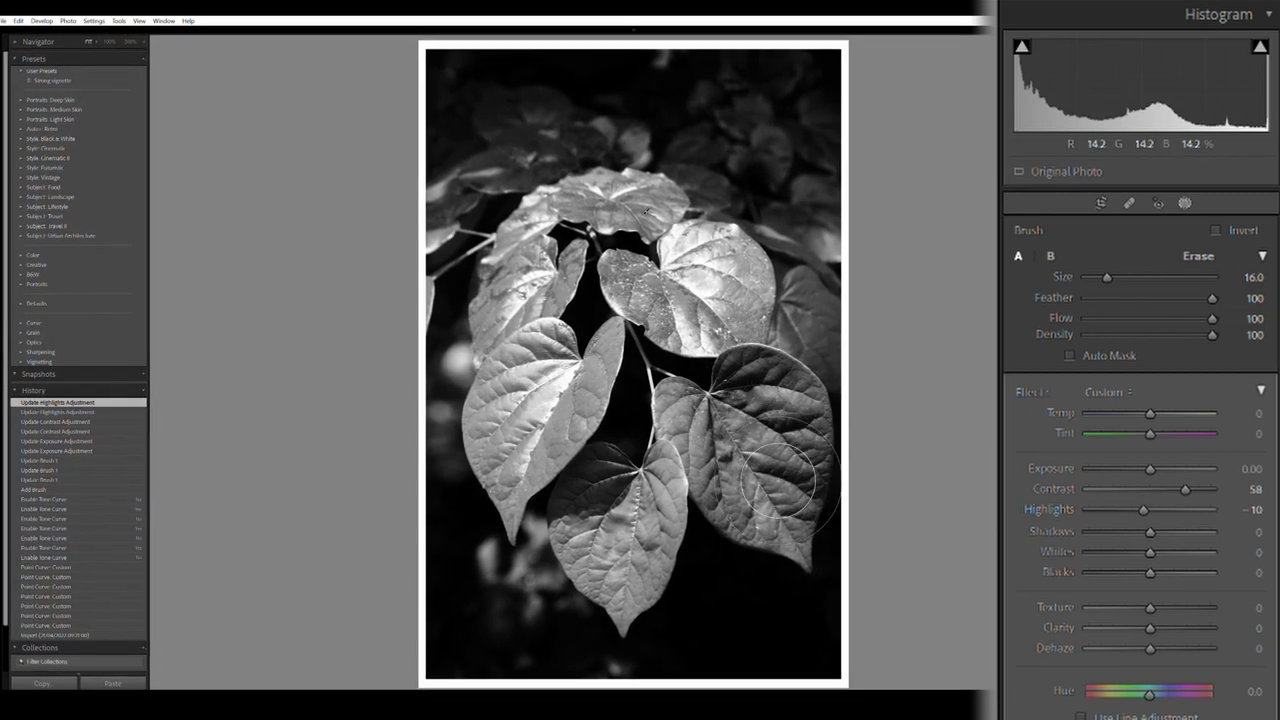
key("z")
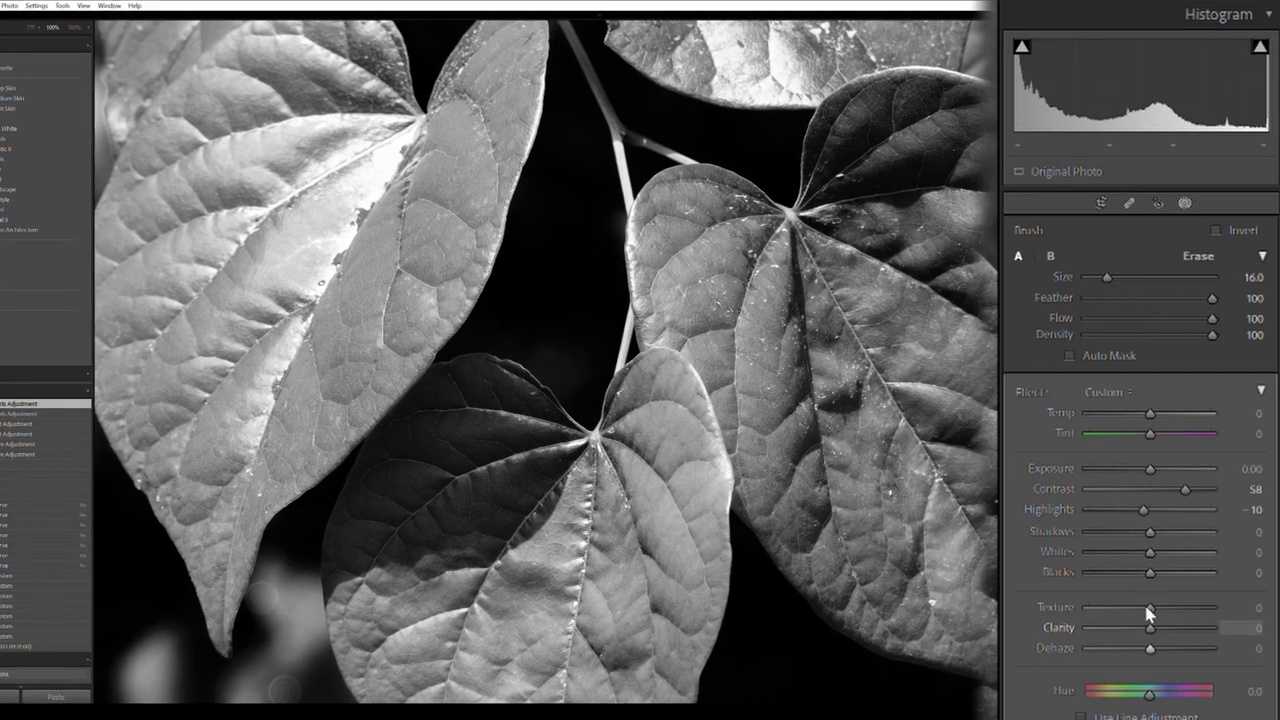
left_click_drag(1150, 607, 1187, 604)
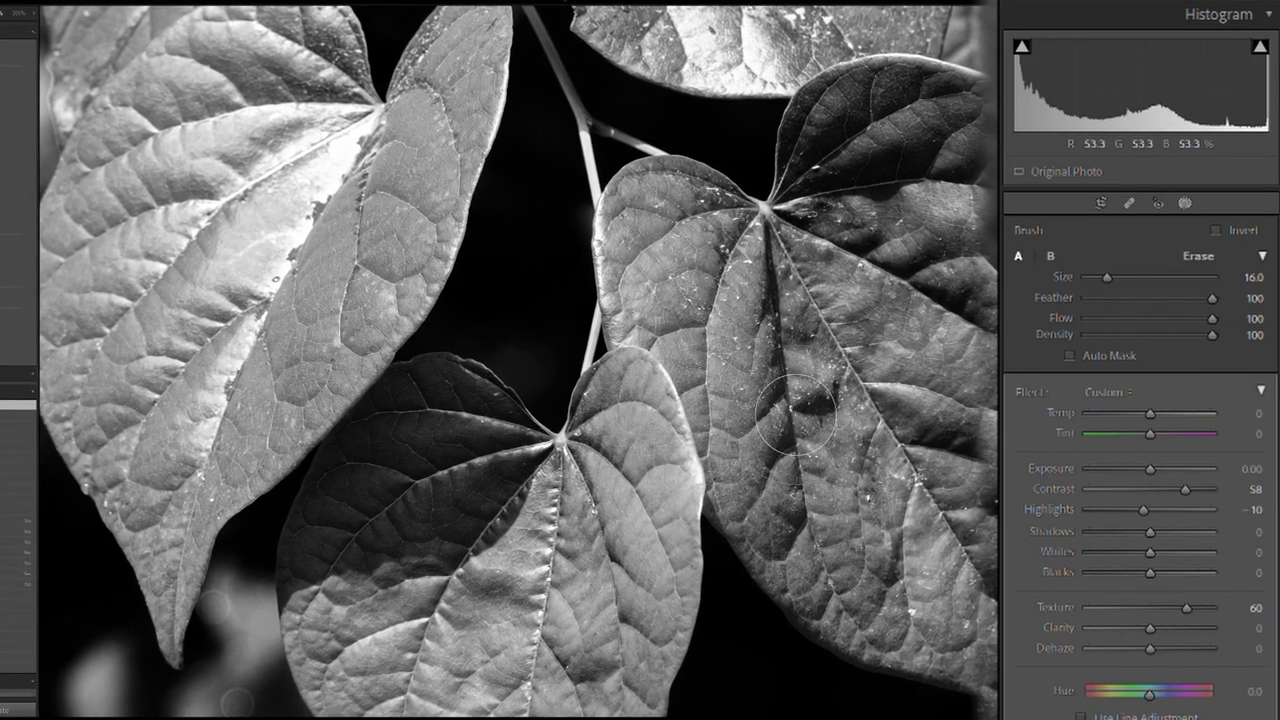
key("z")
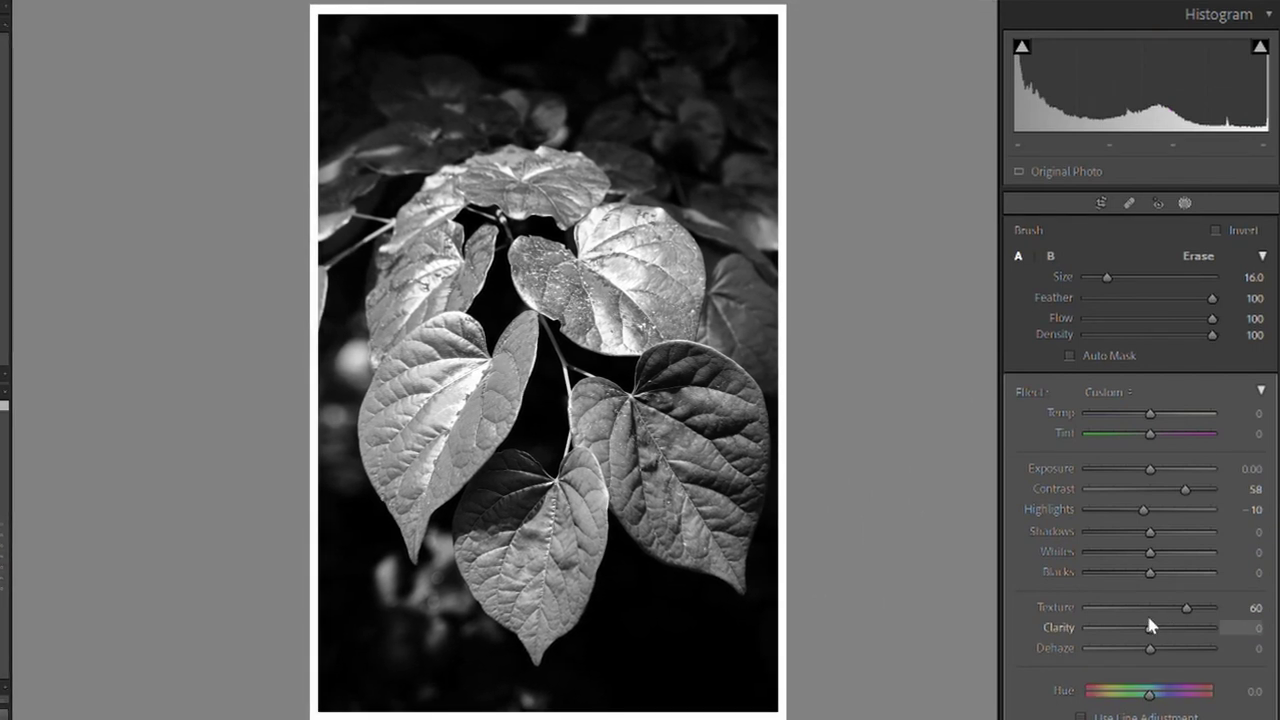
Raise the leaf mask's Clarity to about 20, finishing at 22
left_click_drag(1150, 622, 1159, 620)
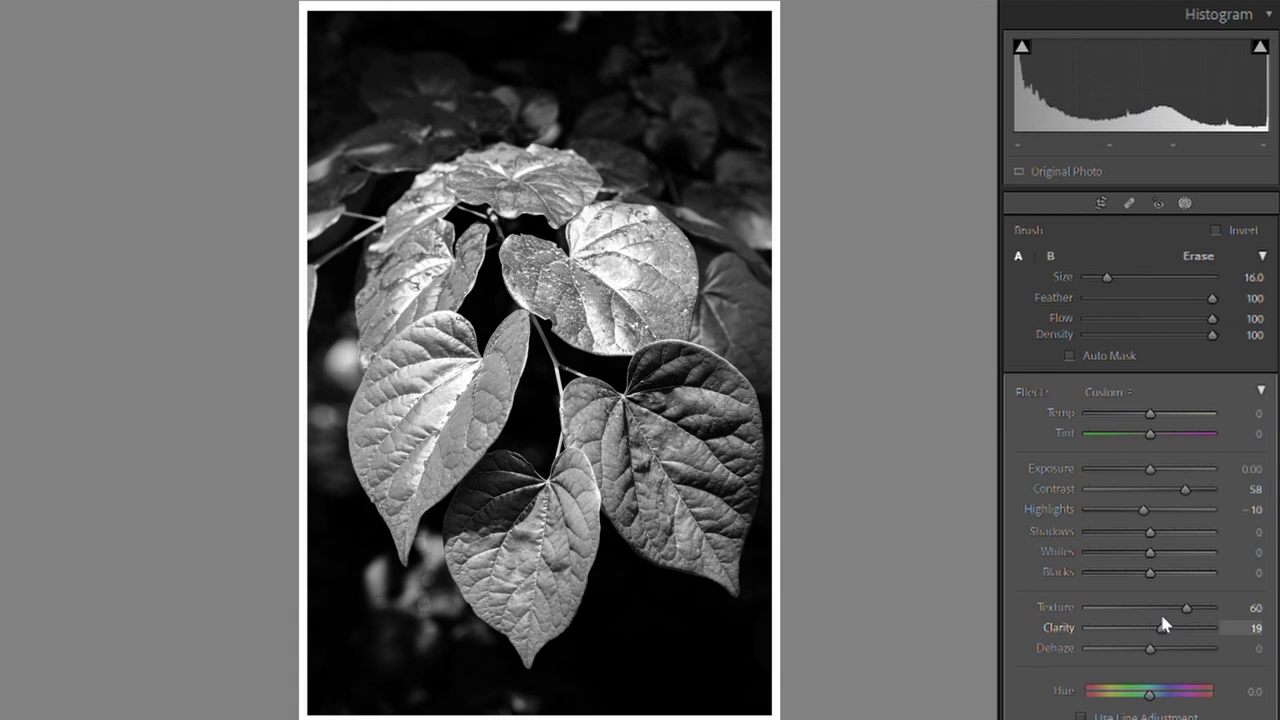
left_click_drag(1160, 624, 1158, 611)
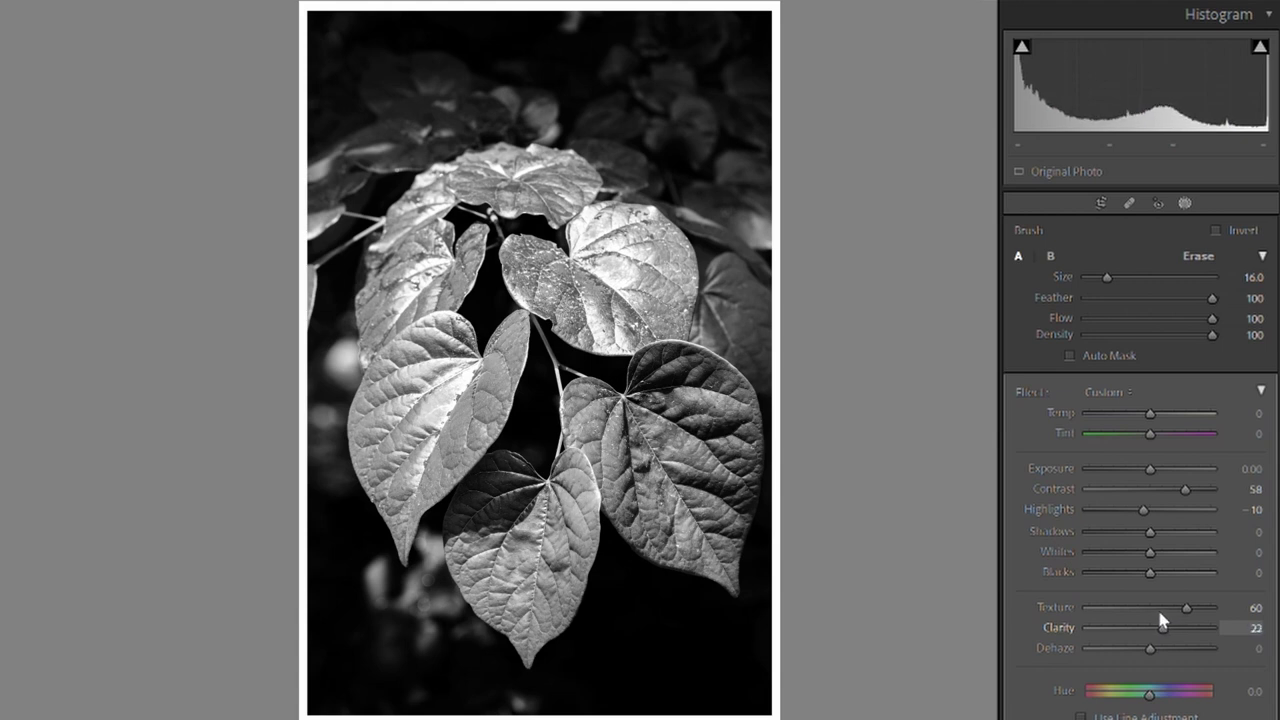